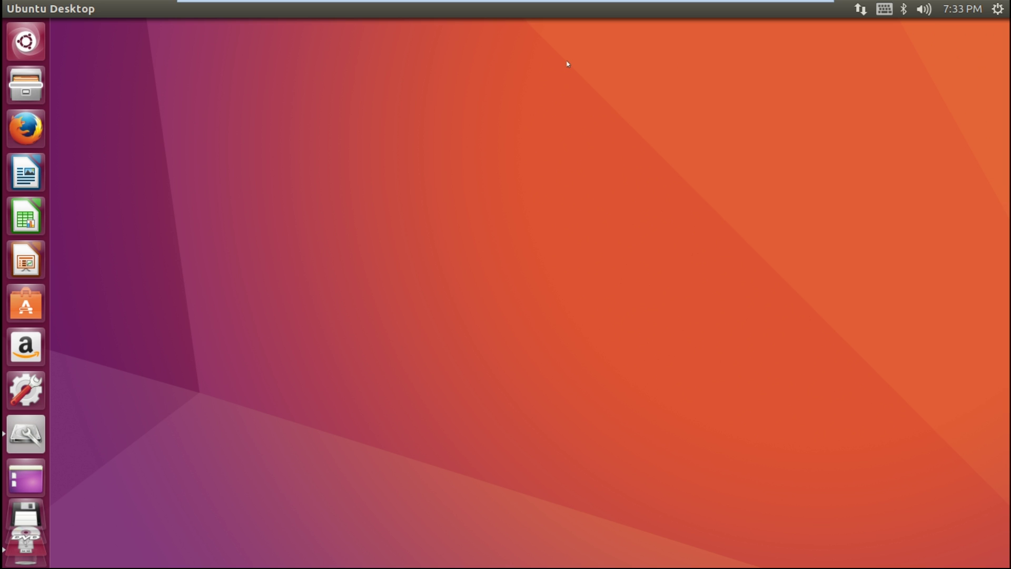
Step: Search the Dash for 'terminal', launch Terminal, and move its window to the screen centre
left_click(19, 47)
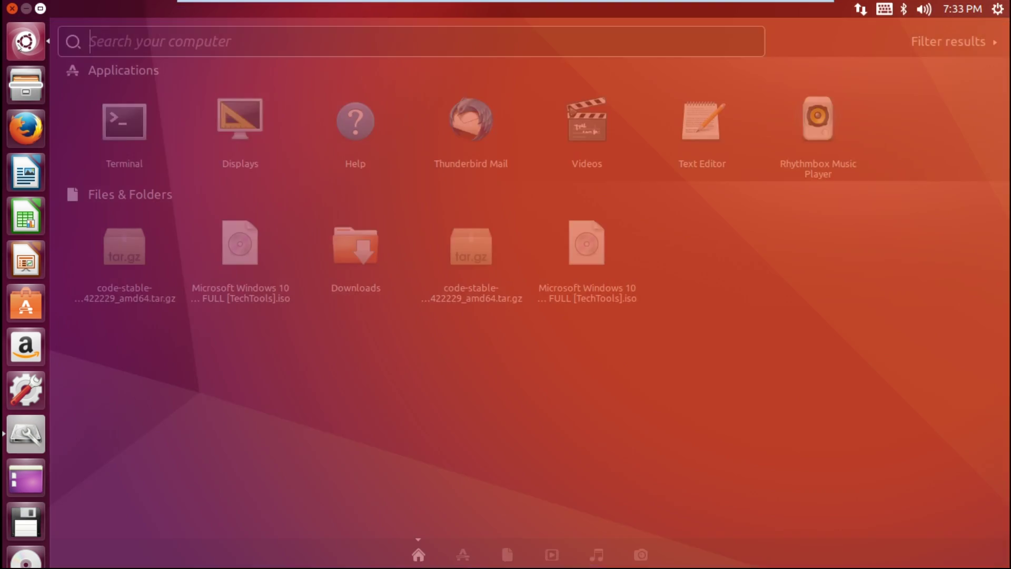
type("t")
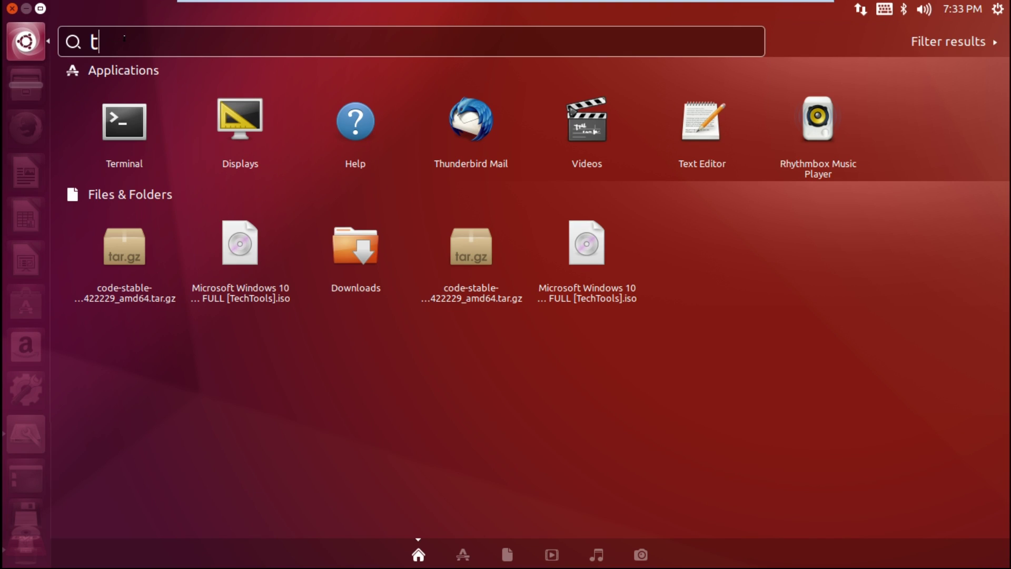
type("erminal")
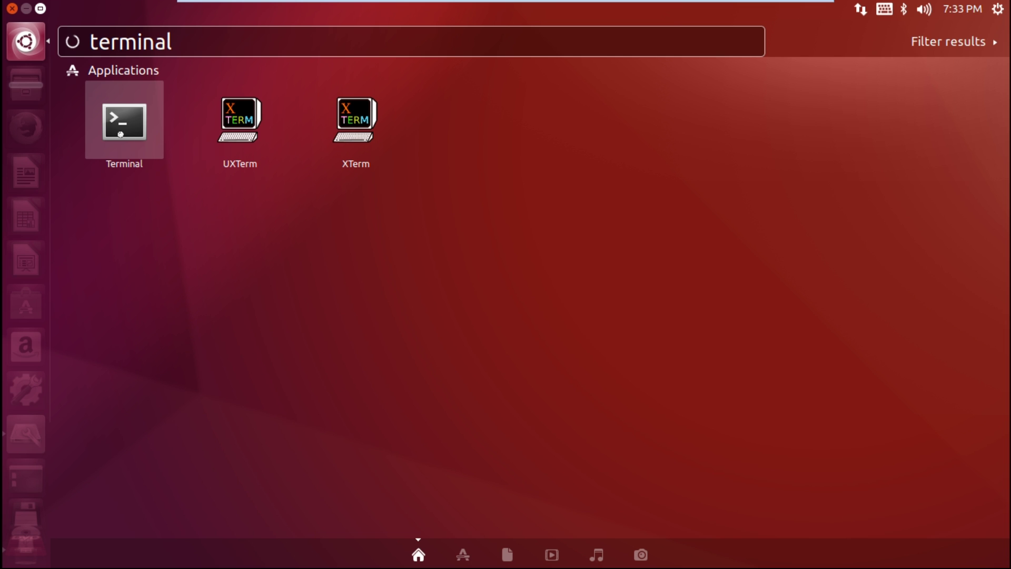
left_click(120, 134)
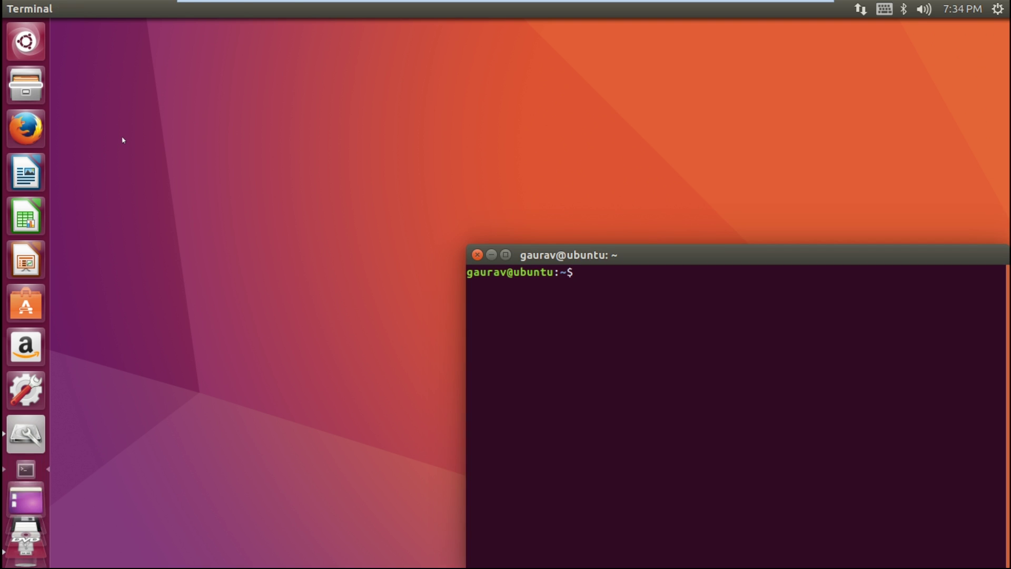
left_click_drag(718, 254, 482, 79)
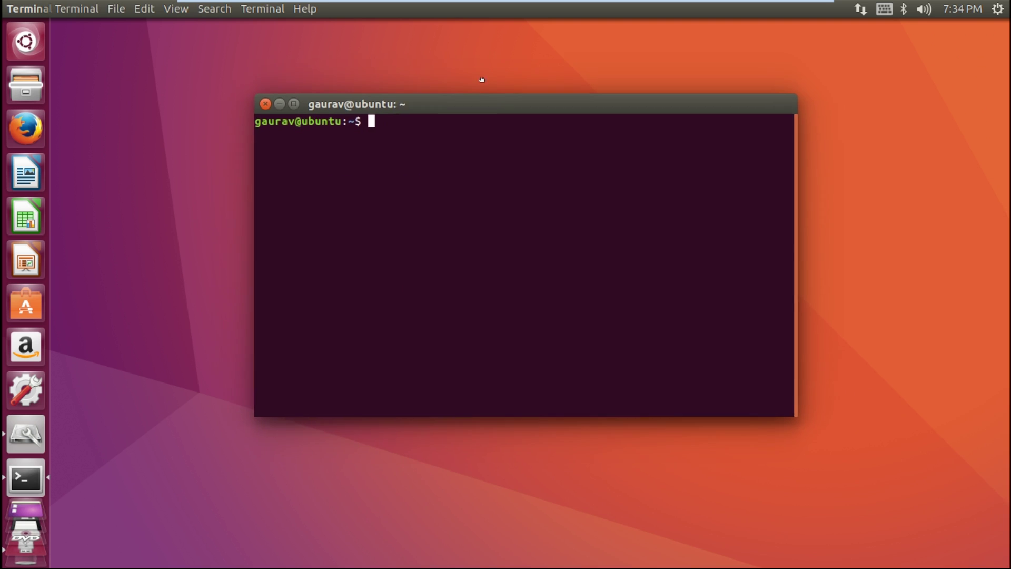
Step: Run 'sudo apt-get install gnome-disk-utility', entering the administrator password
type("s")
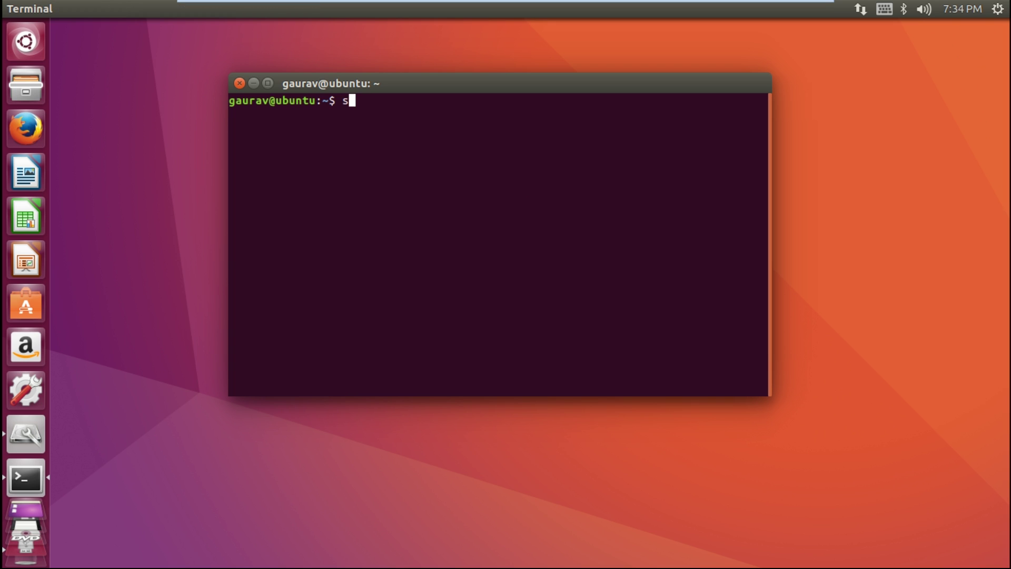
type("udo apt-get i")
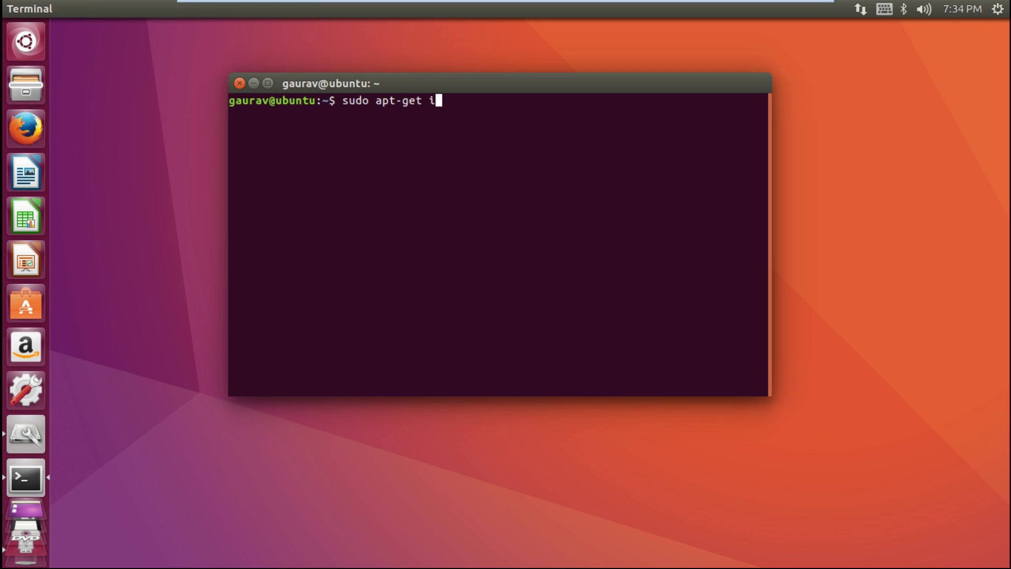
type("nstall gnome-disk")
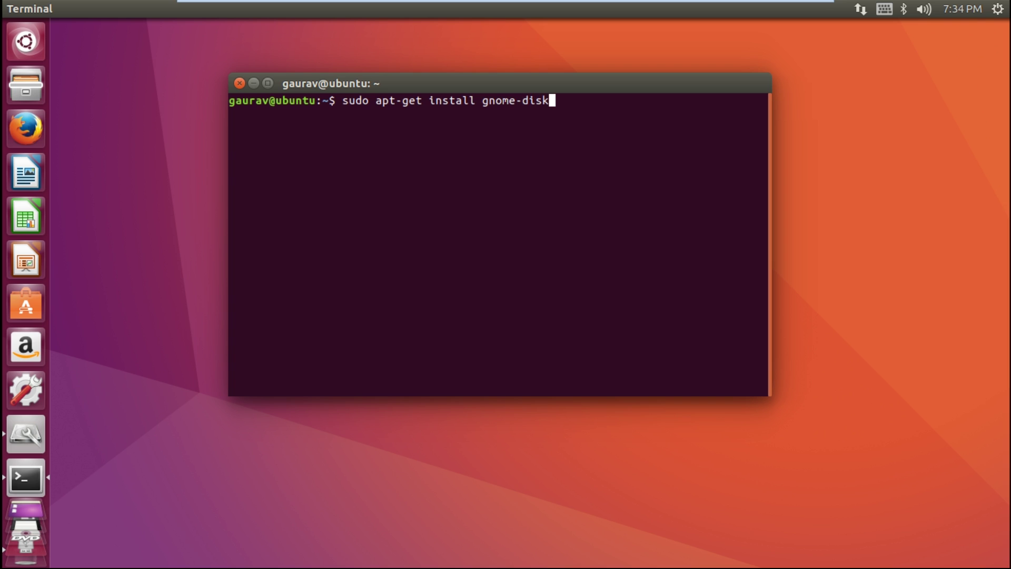
type("-utility")
key("Return")
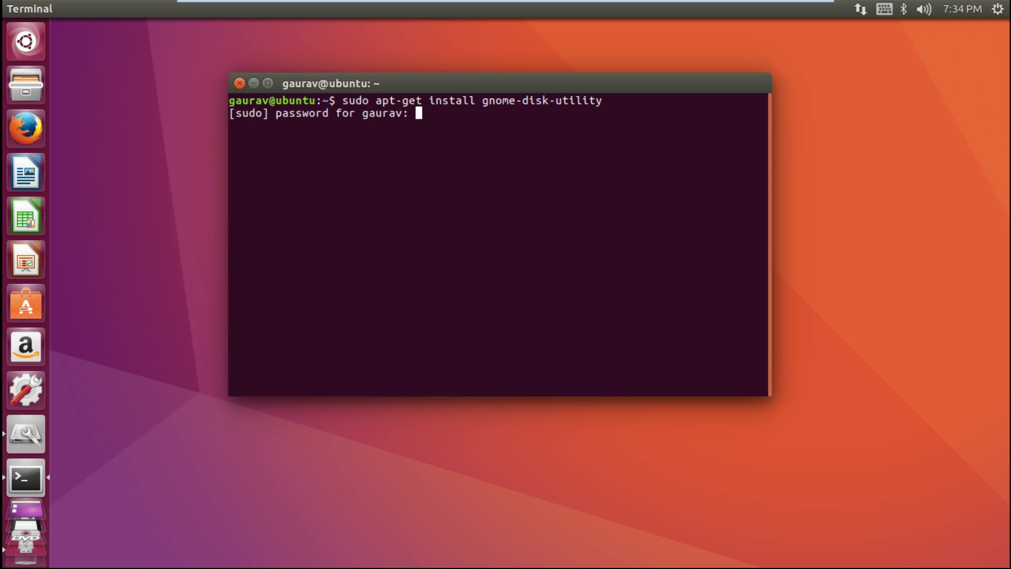
key("Return")
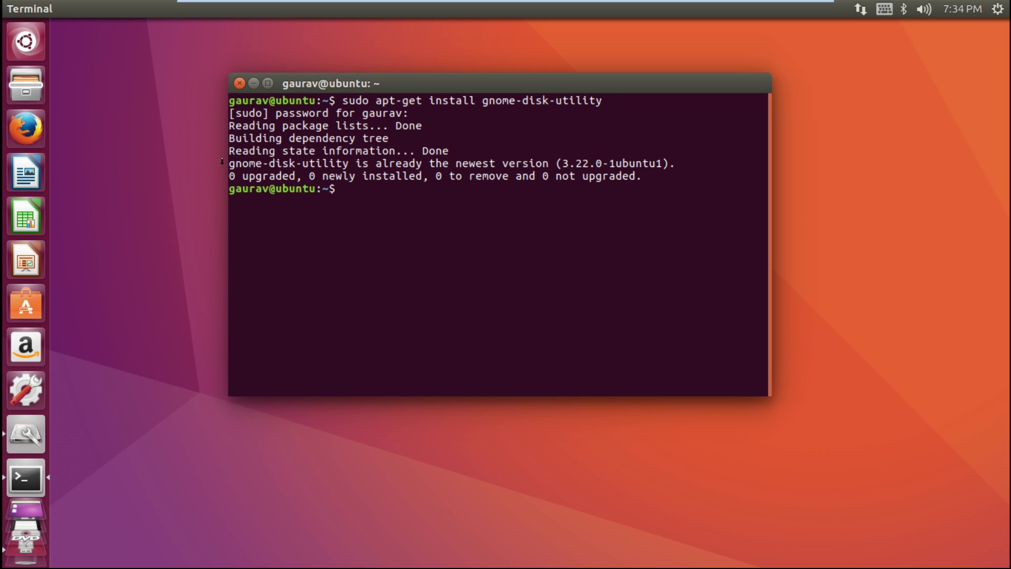
Step: Narrow the terminal window, select the install command text, and close Terminal
left_click_drag(221, 161, 236, 161)
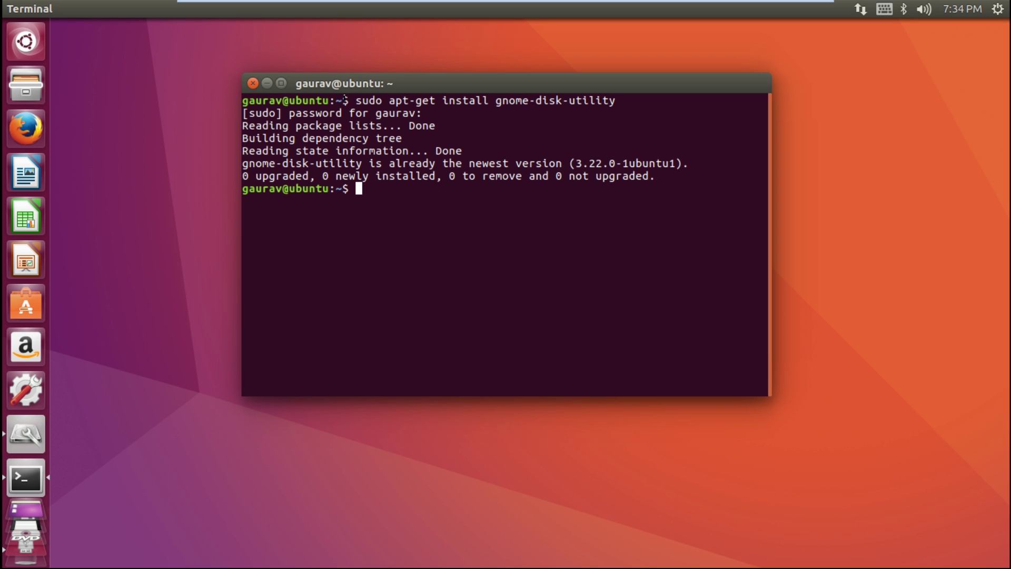
left_click_drag(352, 100, 622, 97)
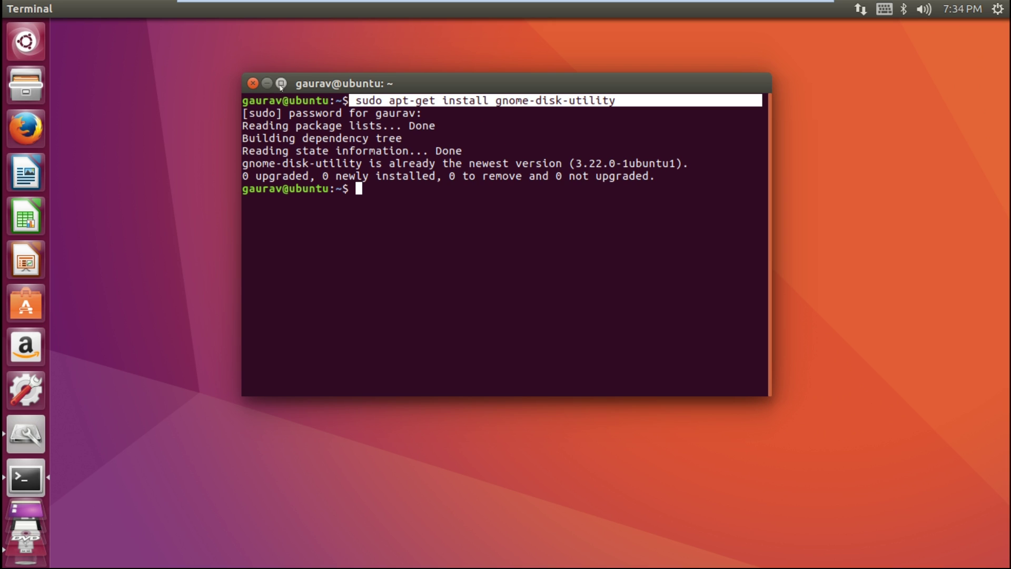
left_click(253, 83)
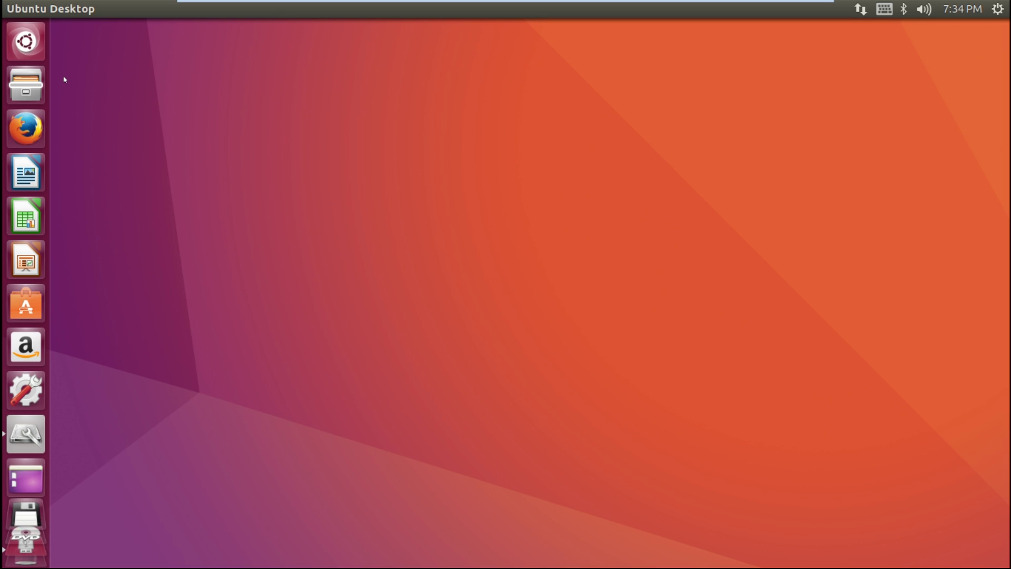
Step: Search the Dash for 'disks' and launch the Disks utility
left_click(19, 50)
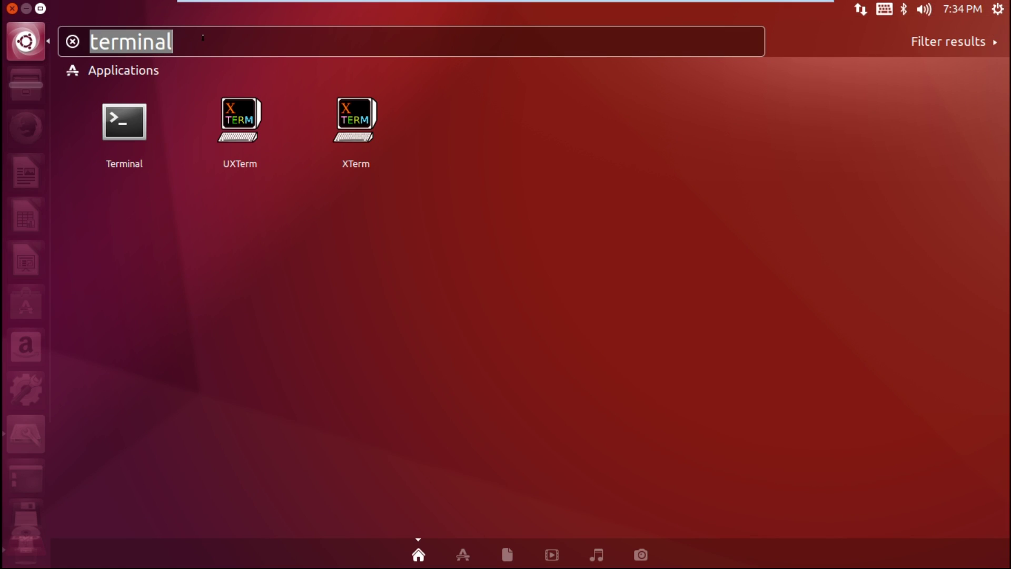
type("d")
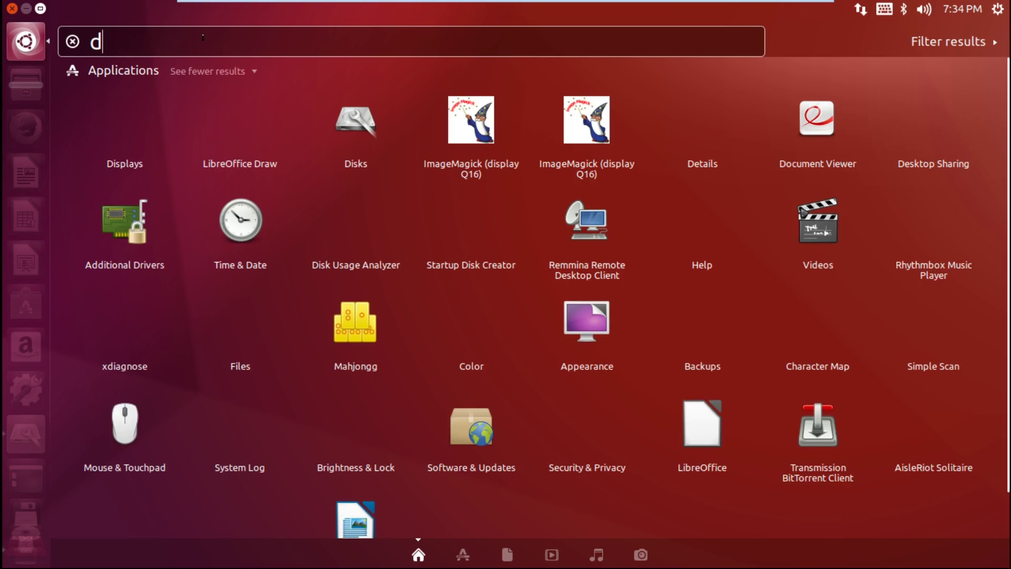
type("isks")
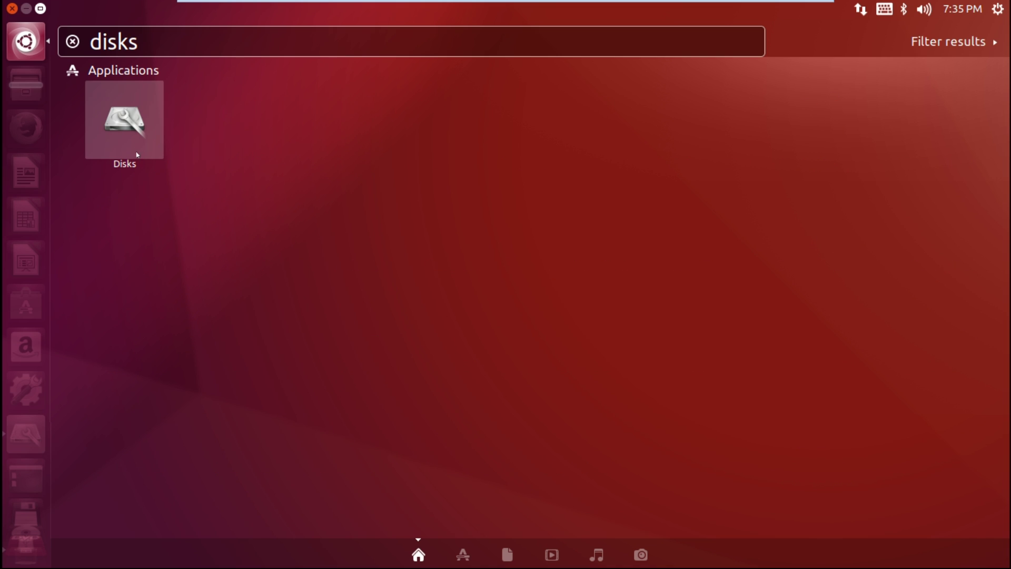
left_click(131, 133)
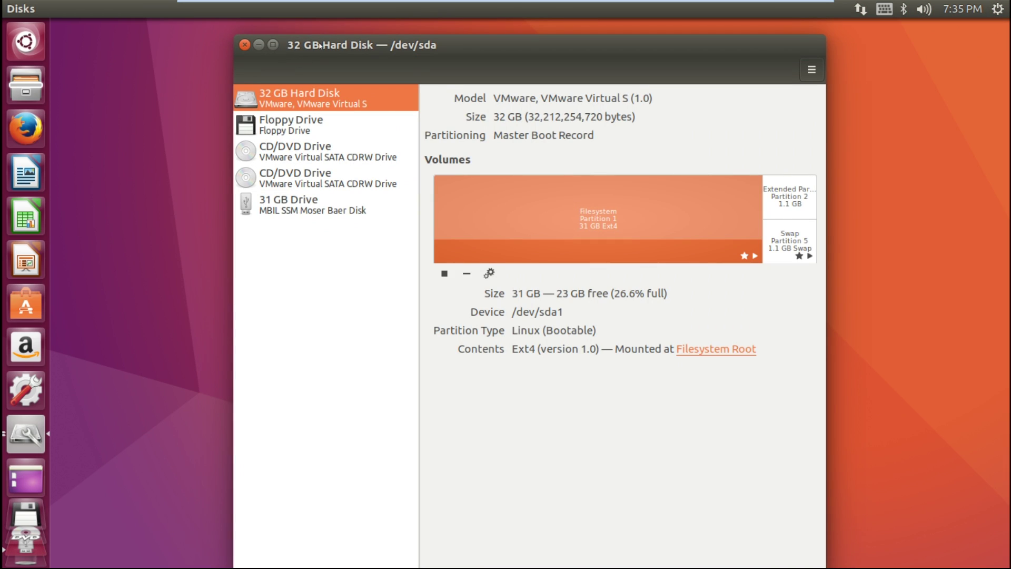
Step: Select the 31 GB Drive (/dev/sdb) and open its drive-level menu
left_click_drag(330, 45, 326, 40)
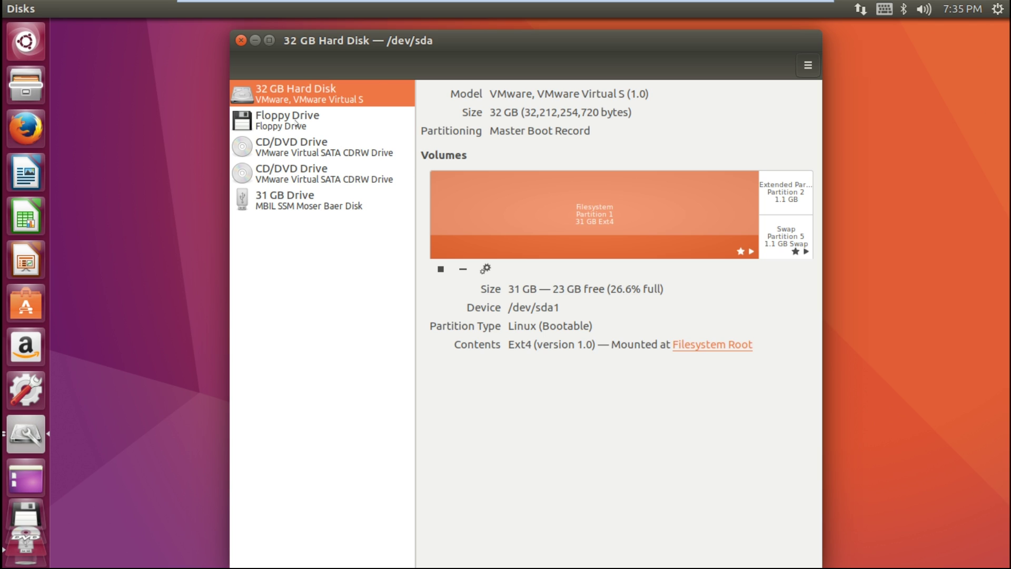
left_click(296, 207)
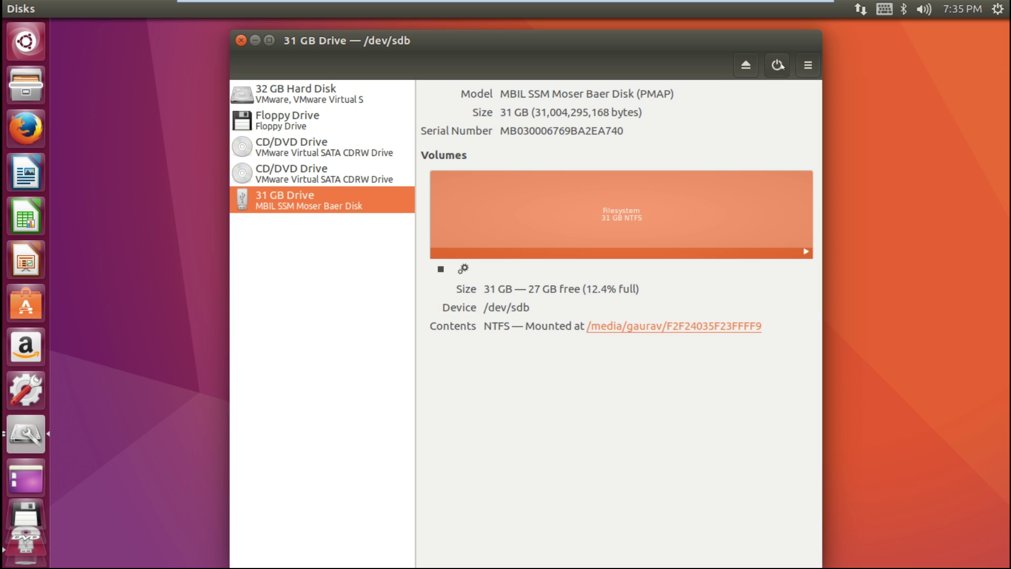
left_click(803, 71)
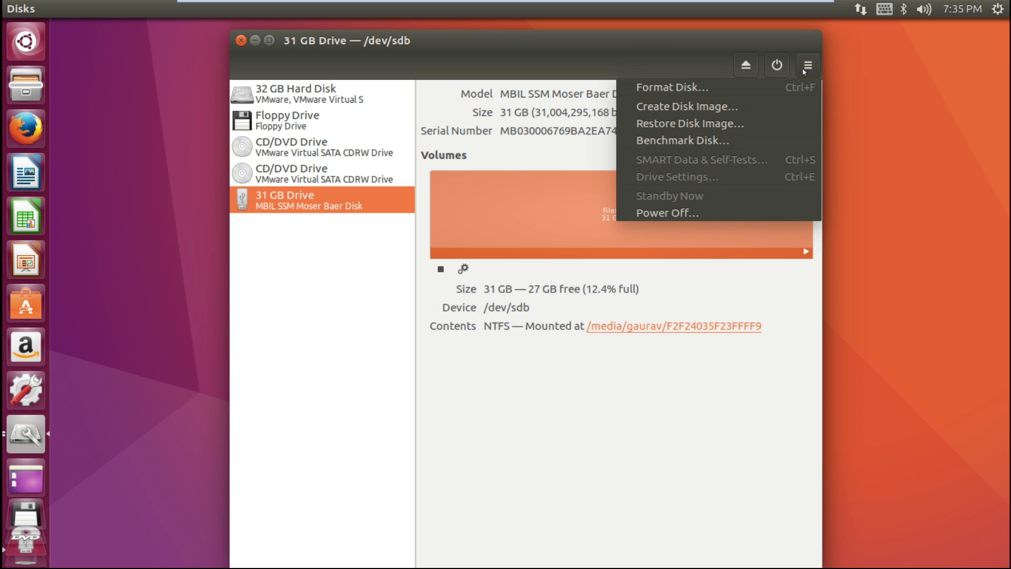
Step: Pick the Windows 10 ISO from Downloads as the Restore Disk Image source and start restoring
left_click(784, 123)
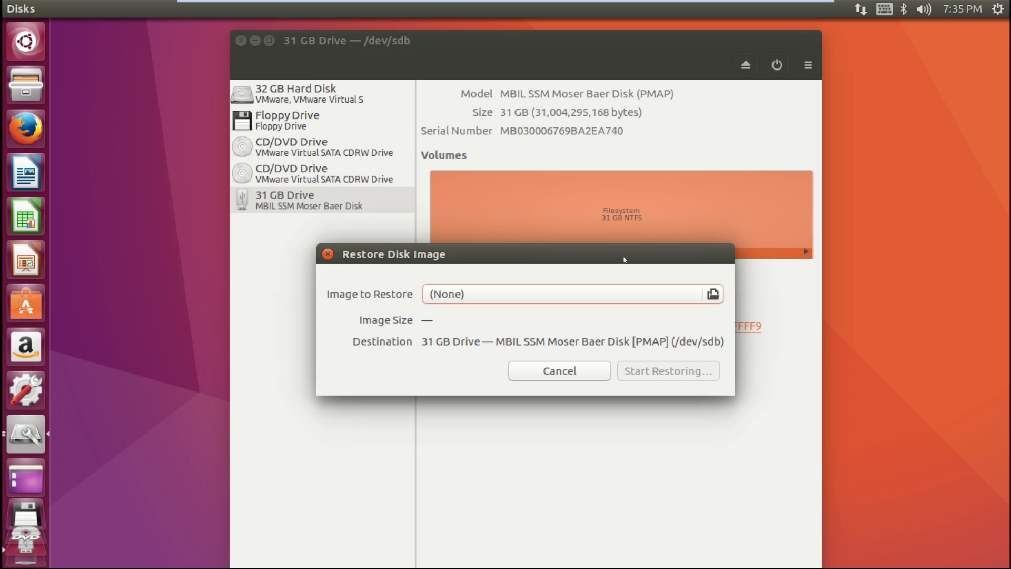
left_click_drag(624, 260, 632, 108)
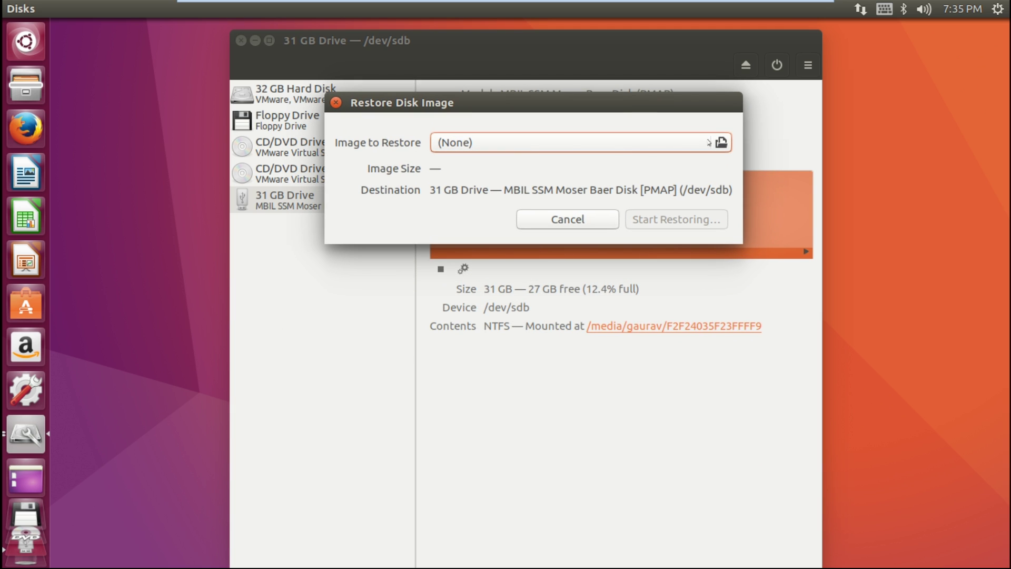
left_click(720, 142)
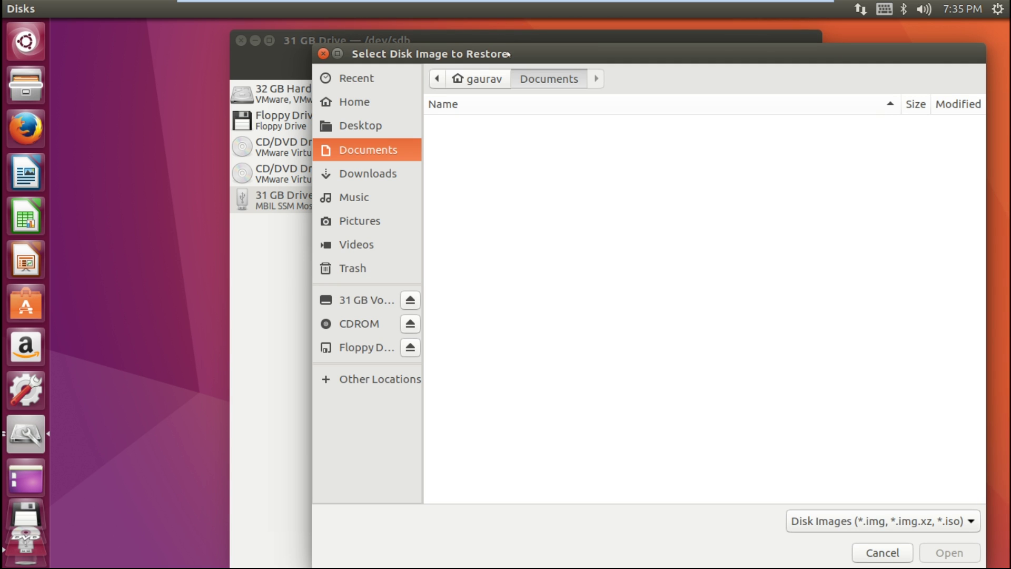
double_click(505, 54)
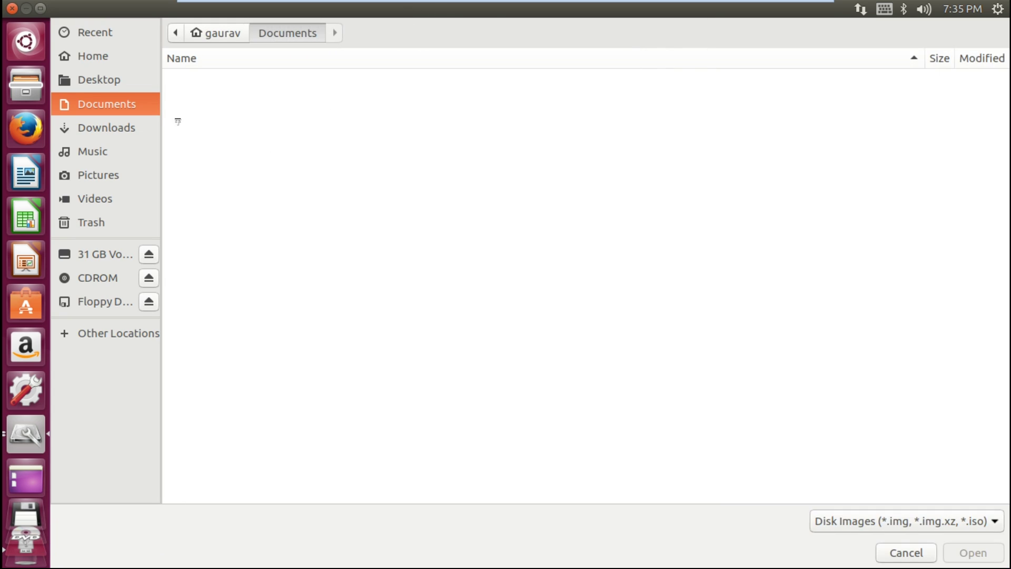
left_click(118, 128)
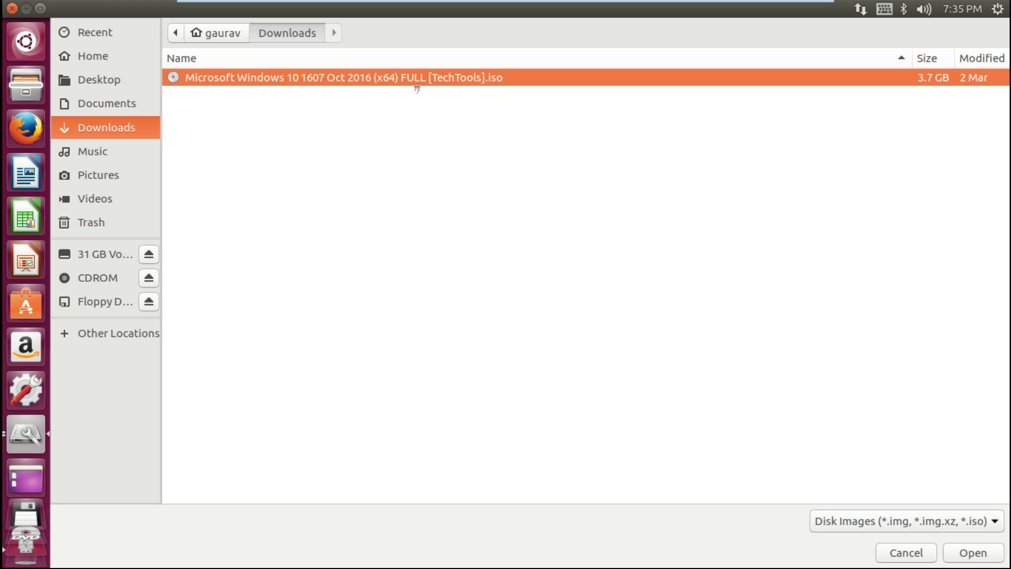
left_click(970, 553)
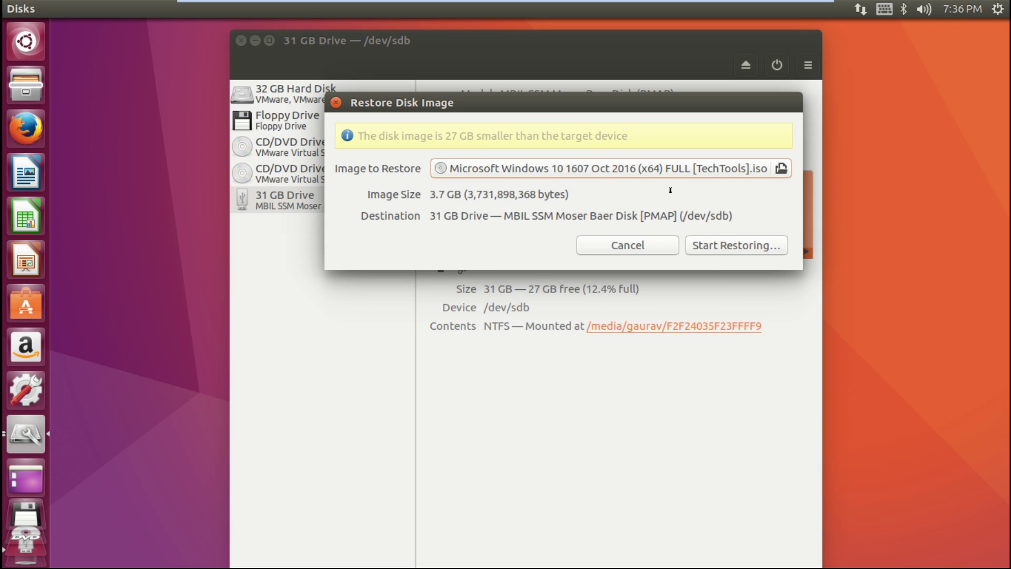
left_click(721, 249)
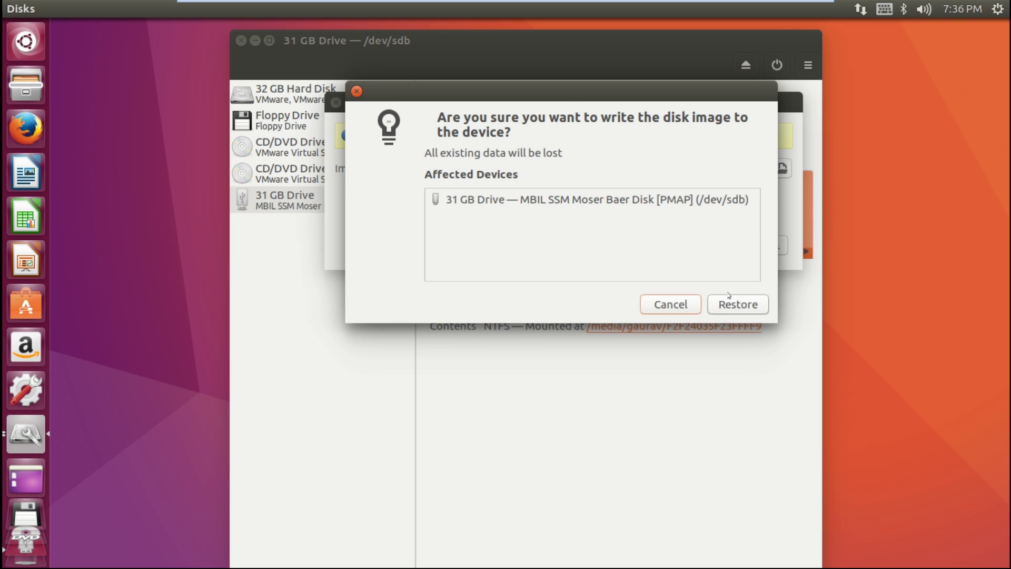
Step: Confirm overwriting the 31 GB Drive and authenticate with the account password
left_click(734, 305)
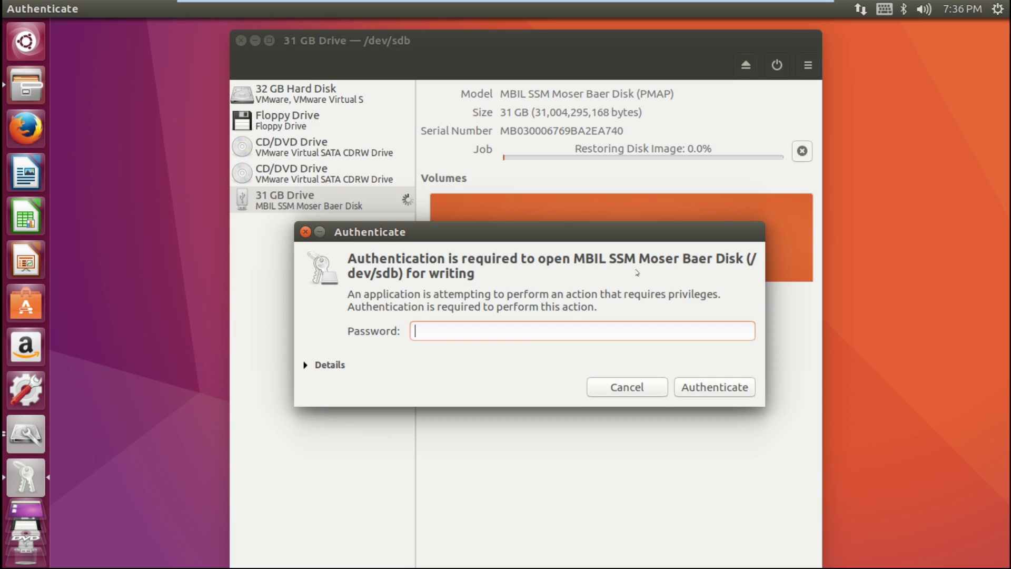
type("*****")
key("Return")
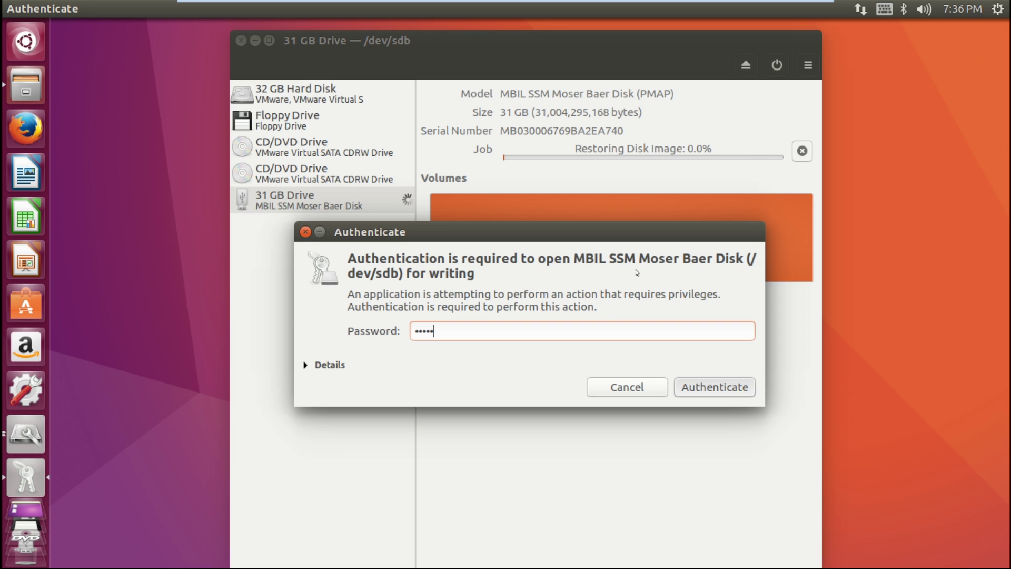